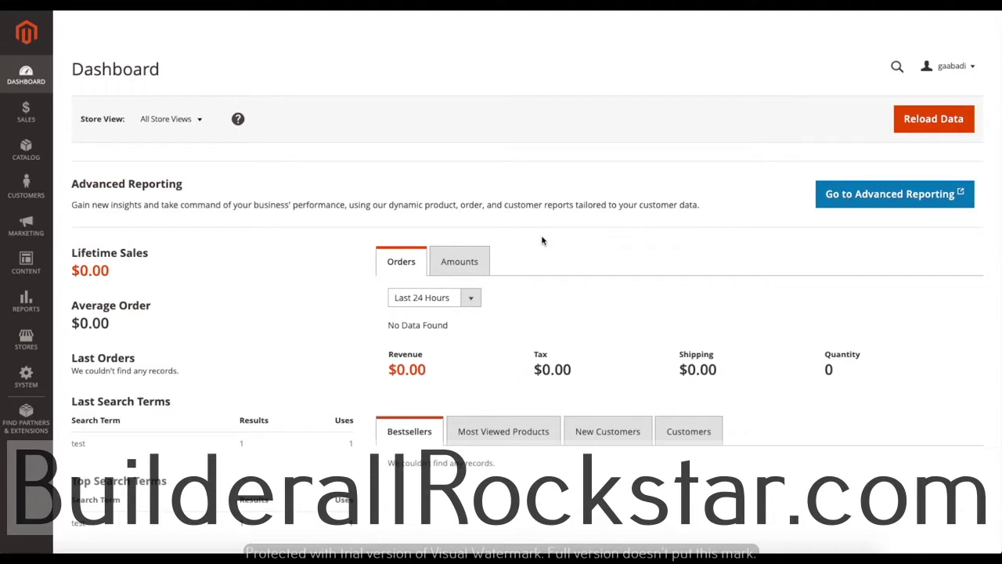
Open the Web Setup Wizard from the store's admin and go to its System Configuration page.
{"action": "left_click", "coordinate": [25, 376]}
{"action": "left_click", "coordinate": [108, 447]}
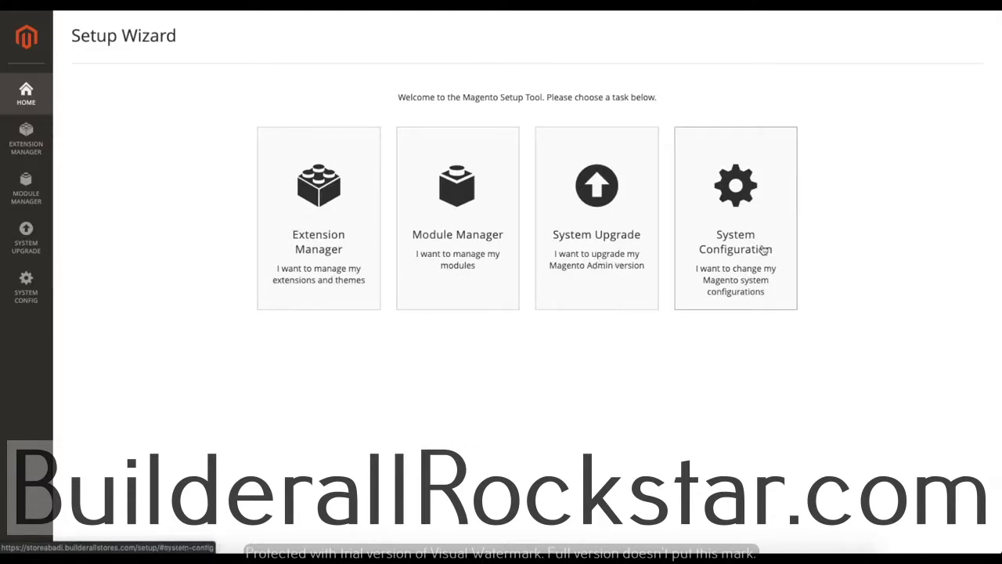
{"action": "left_click", "coordinate": [750, 225]}
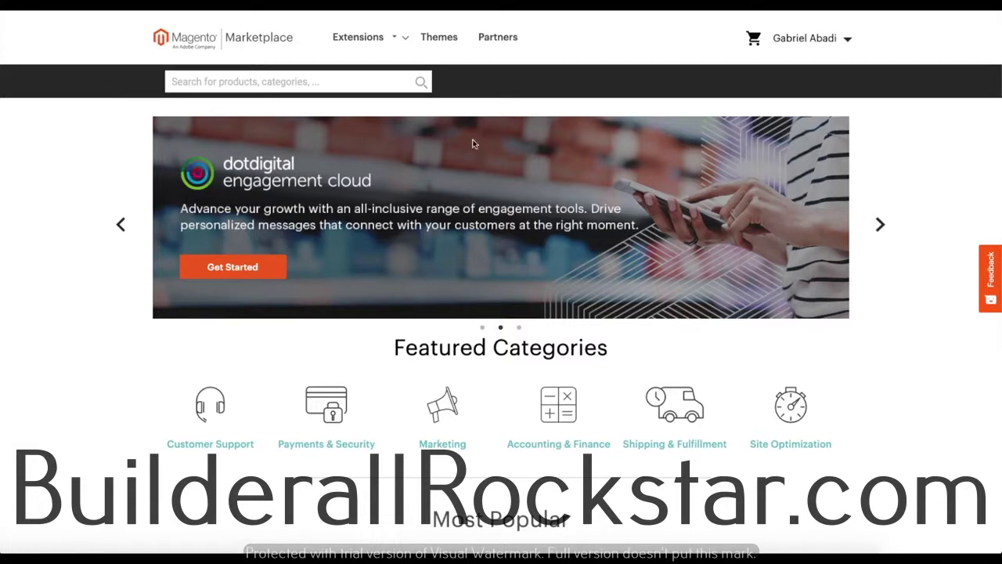
On the Magento Marketplace site, open the account profile and go to its Access Keys page.
{"action": "left_click", "coordinate": [833, 40]}
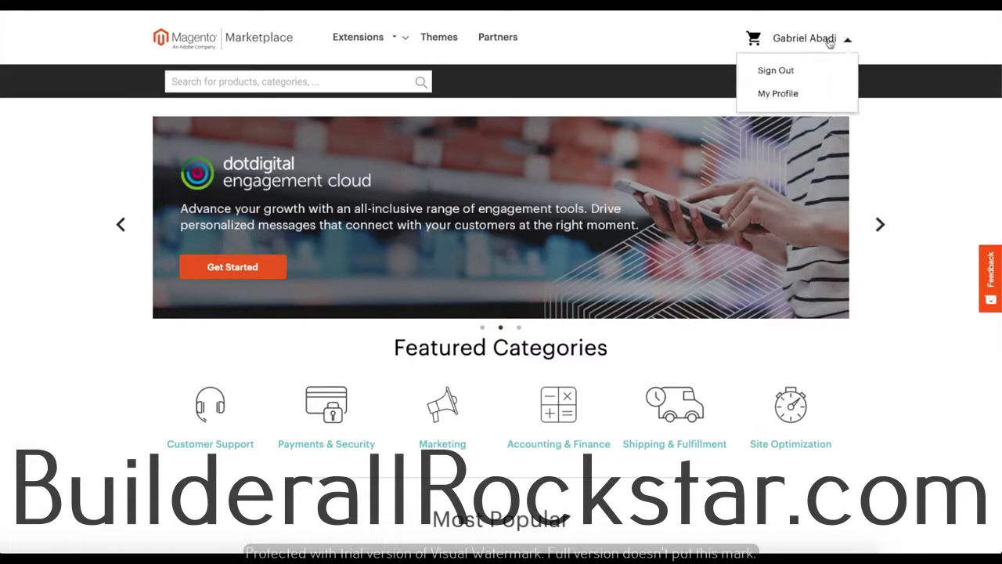
{"action": "left_click", "coordinate": [777, 95]}
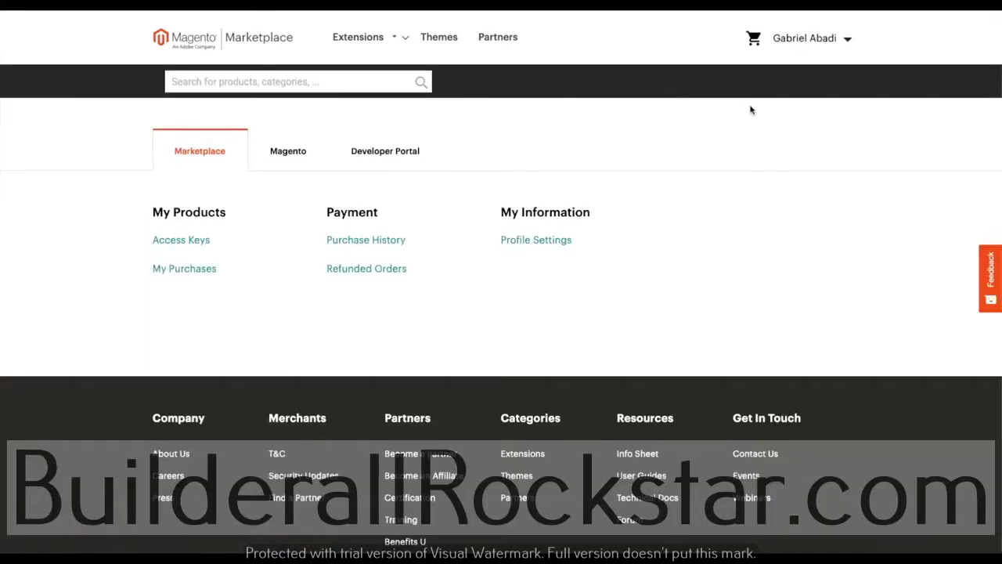
{"action": "left_click", "coordinate": [177, 242]}
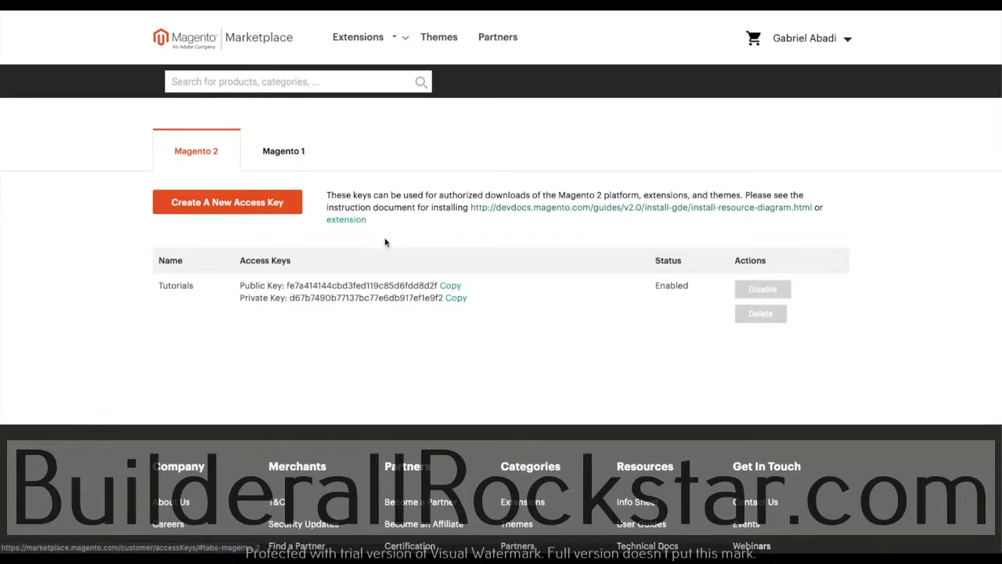
Create a new named Magento 2 access key, and delete that same key from the list.
{"action": "left_click", "coordinate": [265, 202]}
{"action": "left_click", "coordinate": [451, 126]}
{"action": "type", "text": "gabe"}
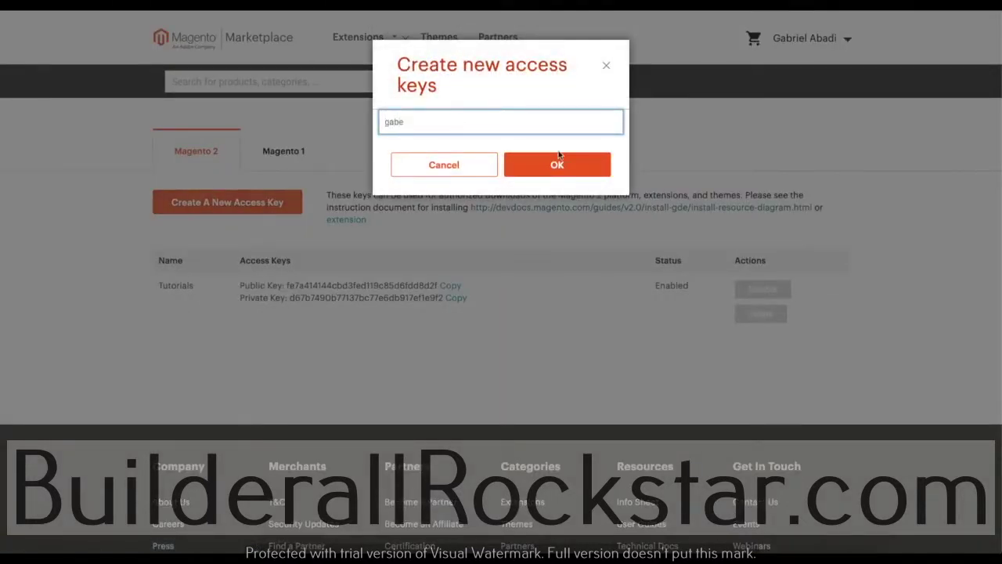
{"action": "left_click", "coordinate": [558, 160]}
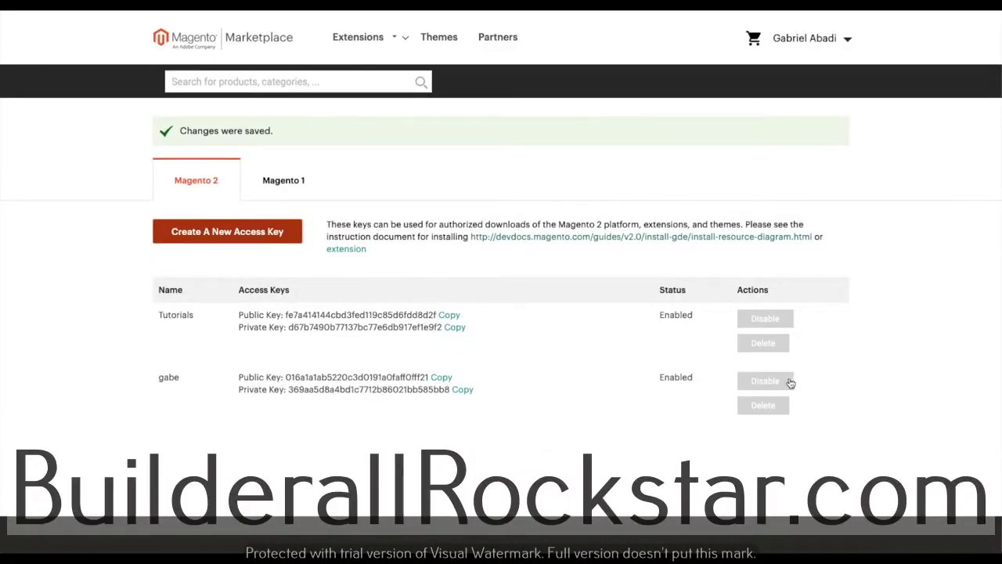
{"action": "left_click", "coordinate": [776, 405]}
{"action": "left_click", "coordinate": [590, 171]}
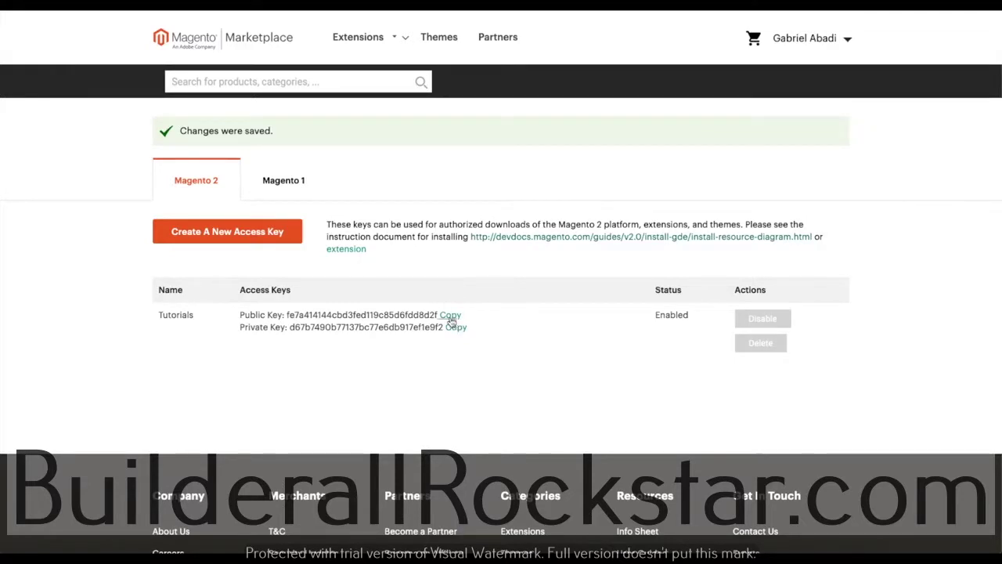
Copy the Tutorials public key, reset the Marketplace credentials in System config and paste it as the Public Access Key.
{"action": "left_click_drag", "start_coordinate": [285, 314], "coordinate": [441, 317]}
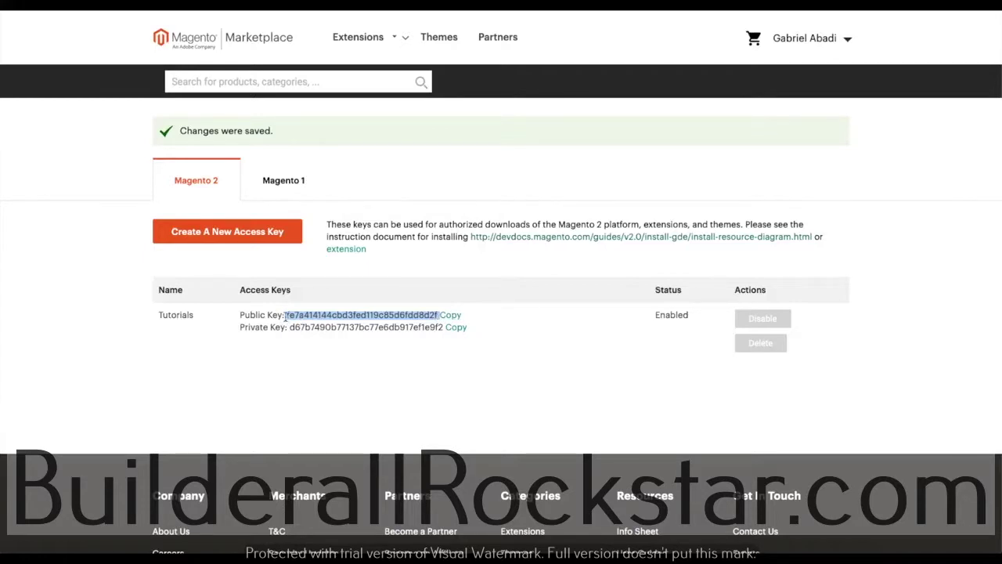
{"action": "left_click", "coordinate": [495, 316]}
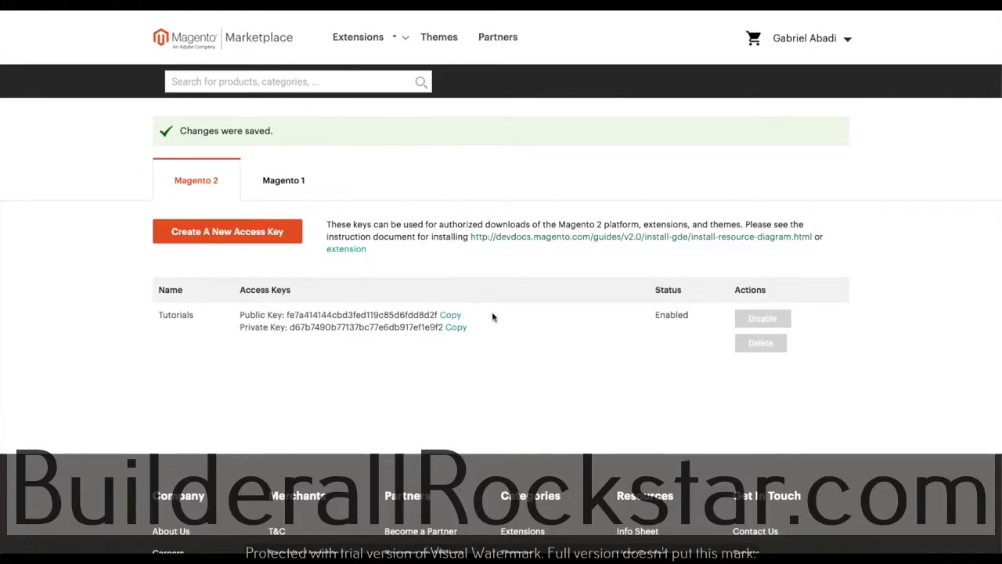
{"action": "left_click", "coordinate": [452, 318]}
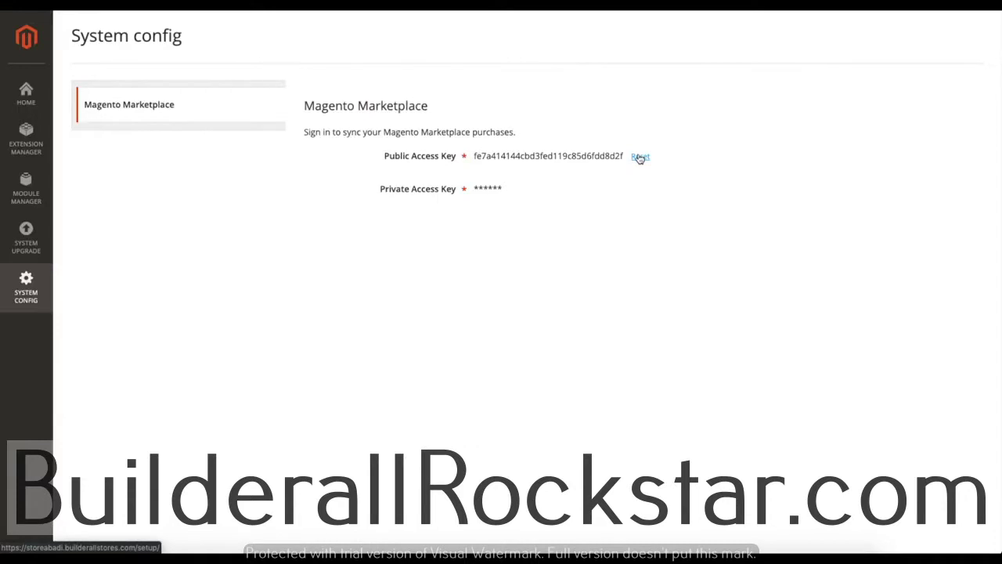
{"action": "left_click", "coordinate": [639, 158]}
{"action": "double_click", "coordinate": [636, 269]}
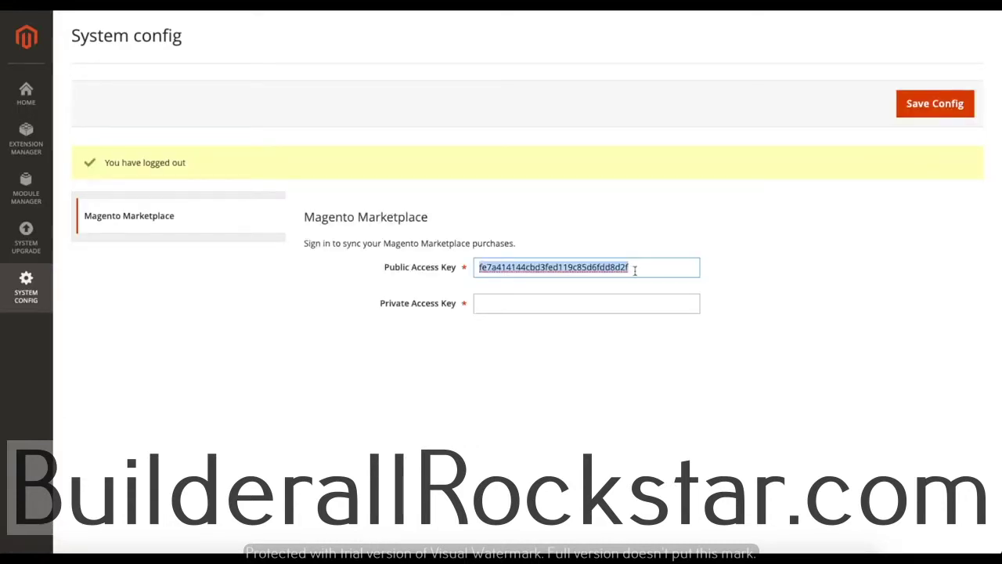
{"action": "key", "text": "ctrl+v"}
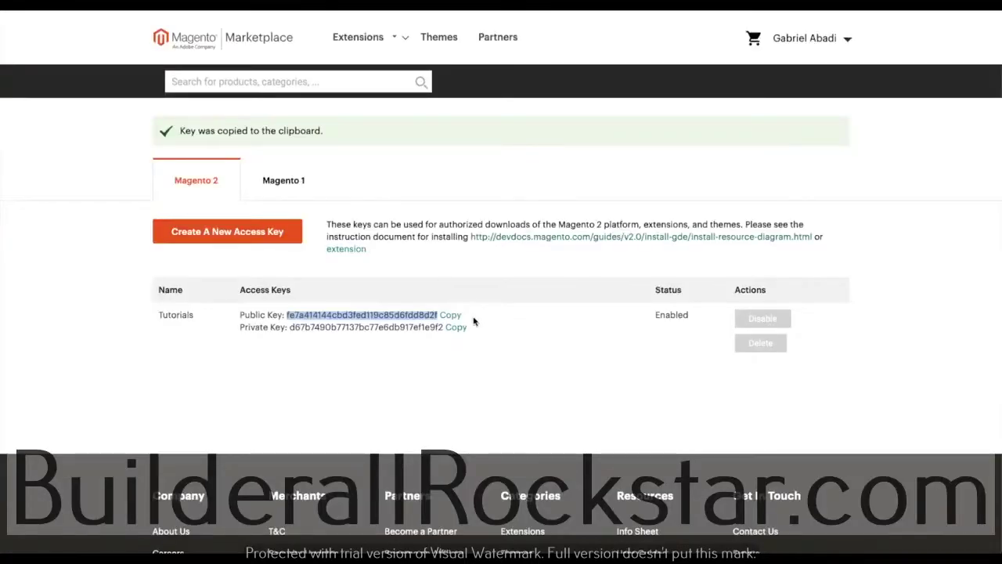
Copy the Tutorials private key into the Private Access Key field of System config and save the configuration.
{"action": "left_click", "coordinate": [456, 328]}
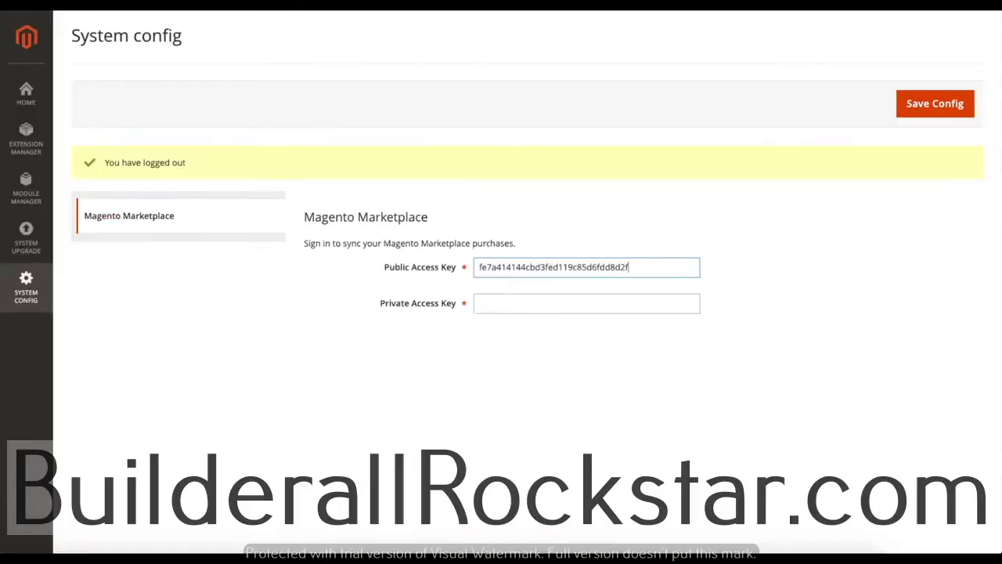
{"action": "left_click", "coordinate": [514, 300]}
{"action": "key", "text": "ctrl+v"}
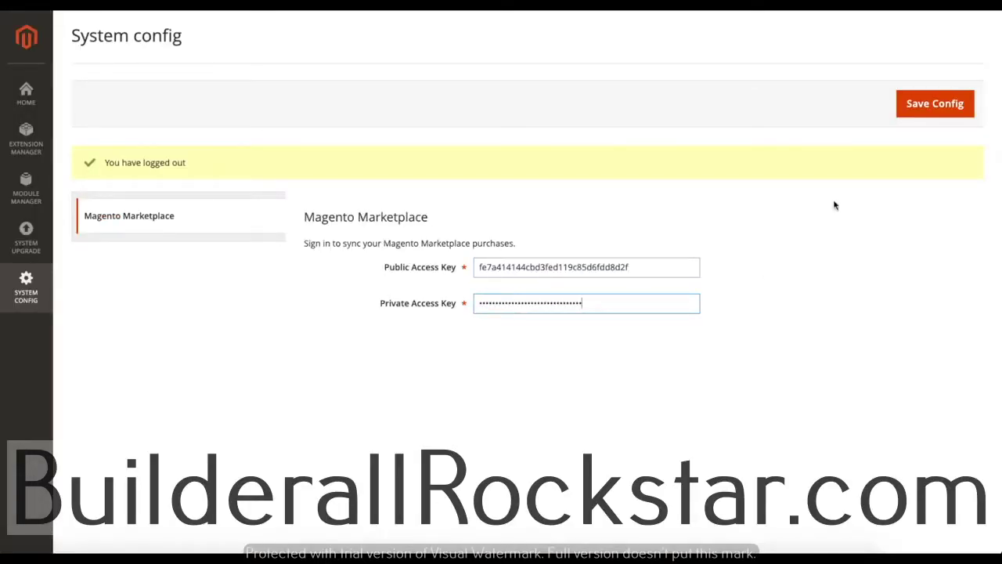
{"action": "left_click", "coordinate": [916, 105]}
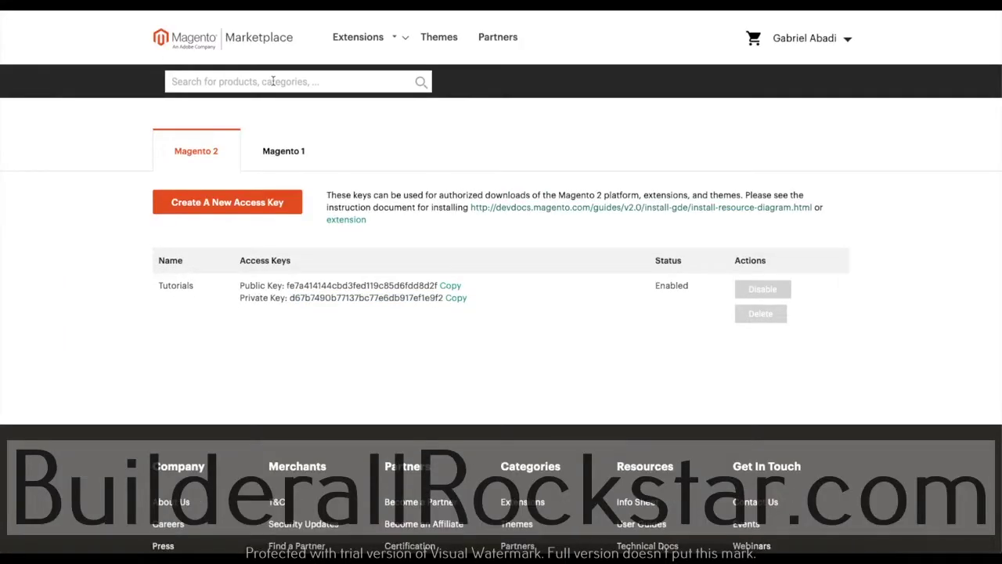
Go to the Marketplace home page and look over its featured categories and most popular extensions.
{"action": "left_click", "coordinate": [180, 39]}
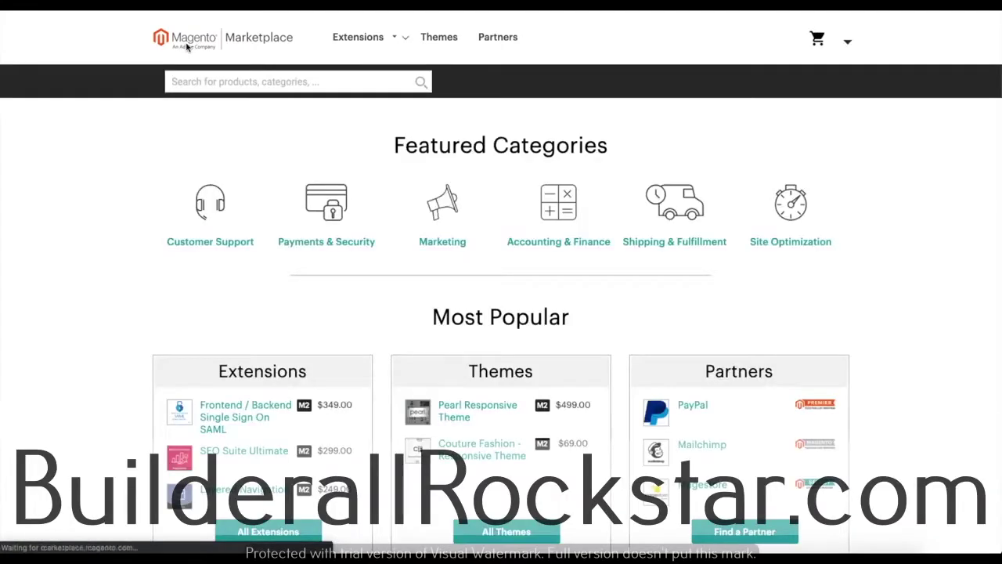
{"action": "scroll", "coordinate": [5, 239], "scroll_direction": "down", "scroll_amount": 4}
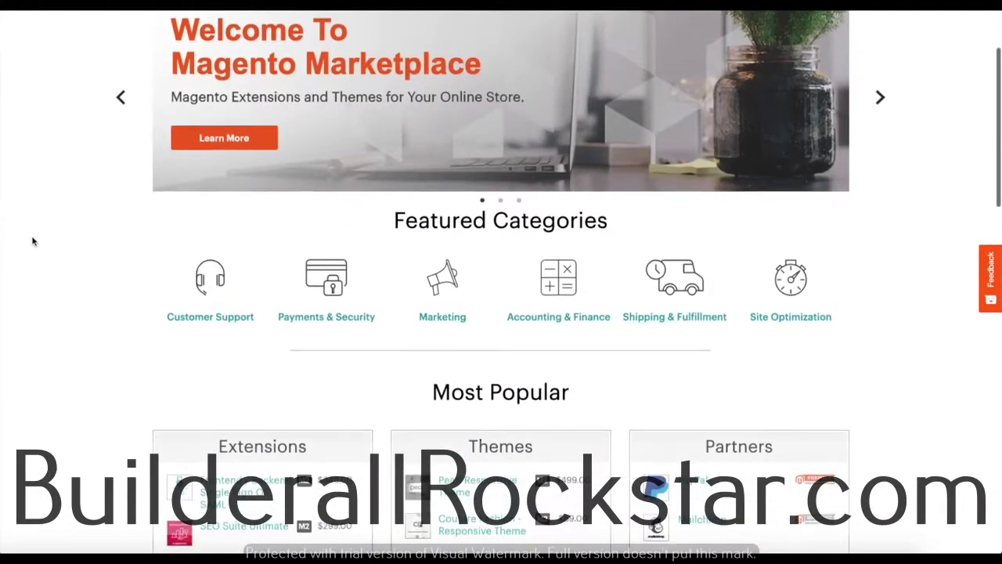
{"action": "scroll", "coordinate": [48, 246], "scroll_direction": "down", "scroll_amount": 1}
{"action": "scroll", "coordinate": [50, 245], "scroll_direction": "down", "scroll_amount": 1}
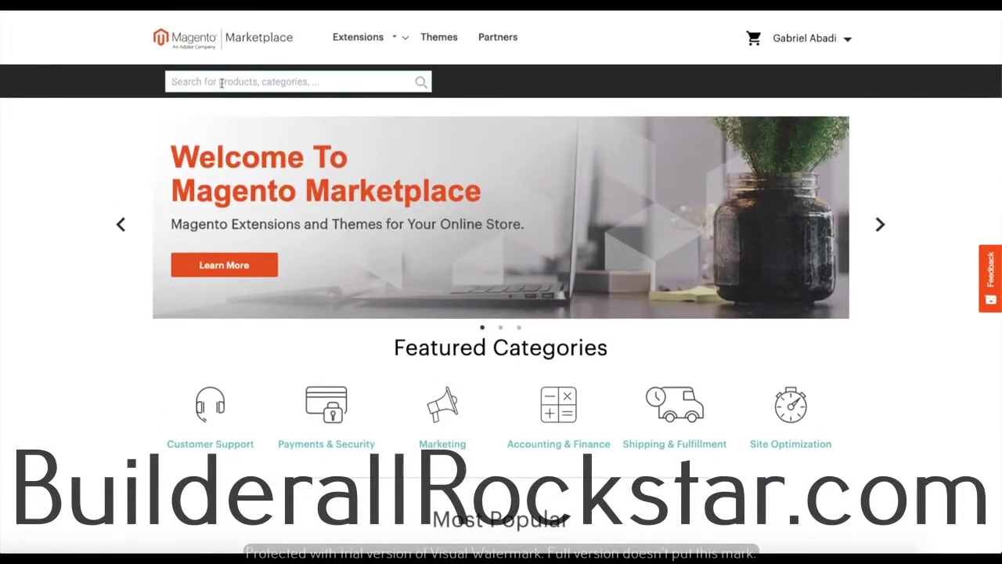
Search the Marketplace for "free" and look through the listed products and filter categories.
{"action": "left_click", "coordinate": [222, 83]}
{"action": "type", "text": "free"}
{"action": "key", "text": "Return"}
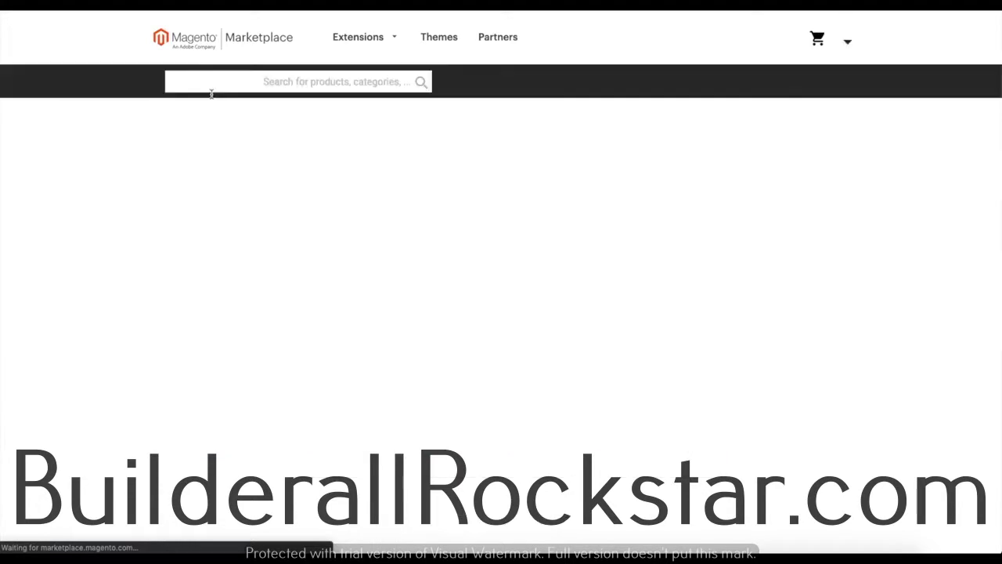
{"action": "scroll", "coordinate": [881, 284], "scroll_direction": "down", "scroll_amount": 1}
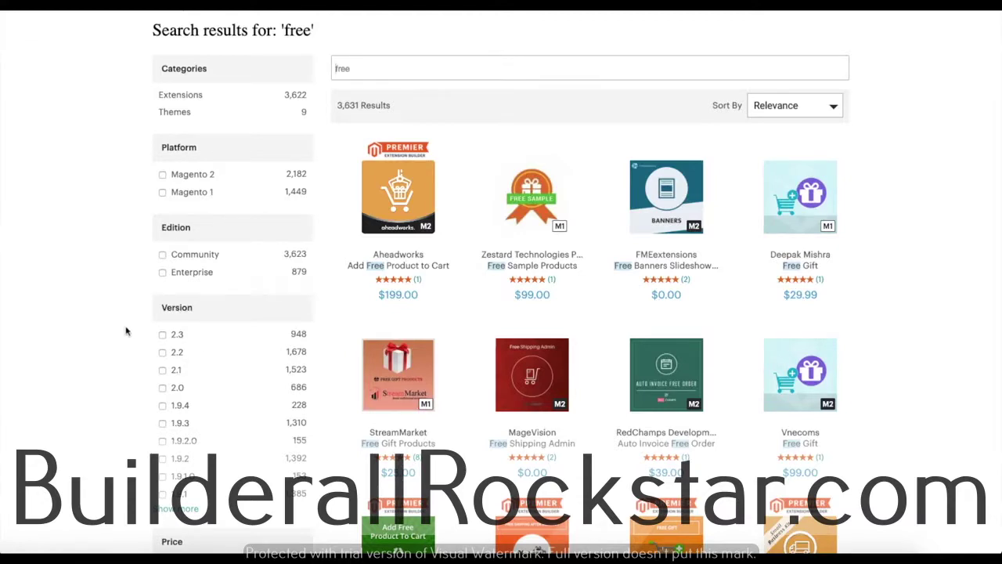
{"action": "scroll", "coordinate": [125, 330], "scroll_direction": "up", "scroll_amount": 3}
{"action": "scroll", "coordinate": [126, 330], "scroll_direction": "down", "scroll_amount": 1}
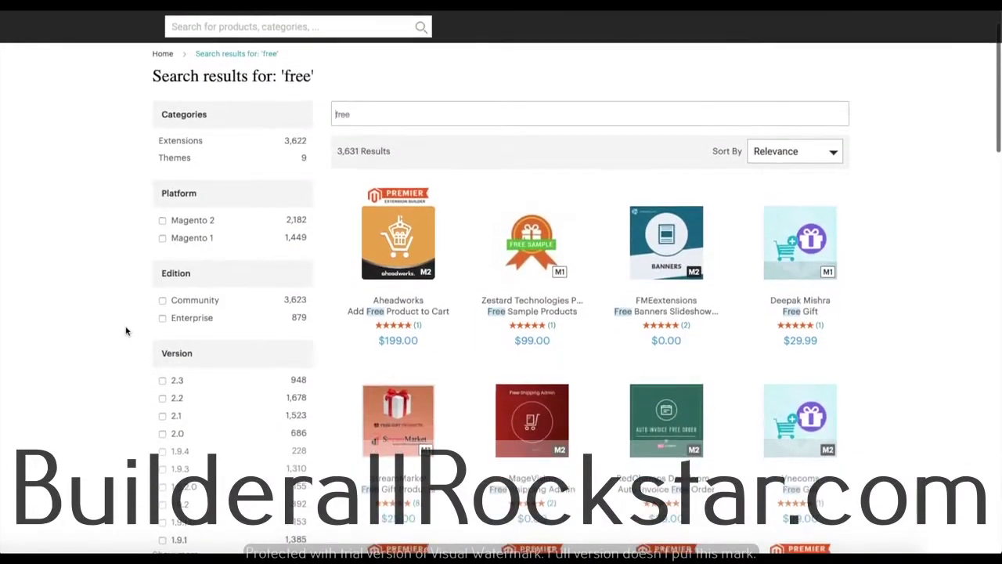
{"action": "scroll", "coordinate": [122, 321], "scroll_direction": "up", "scroll_amount": 1}
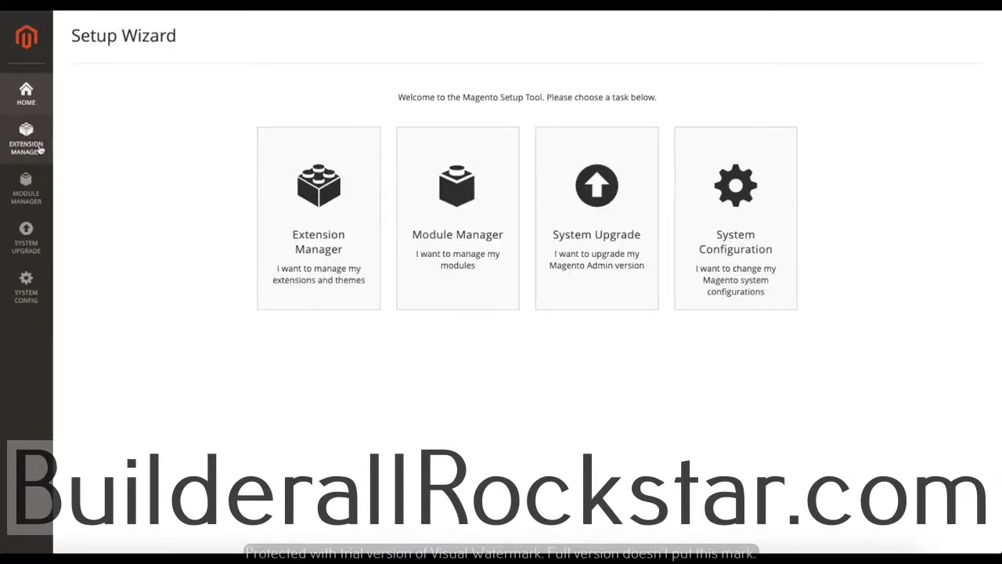
Open the Module Manager in the Setup Wizard and examine the on/off status of the available modules.
{"action": "left_click", "coordinate": [476, 209]}
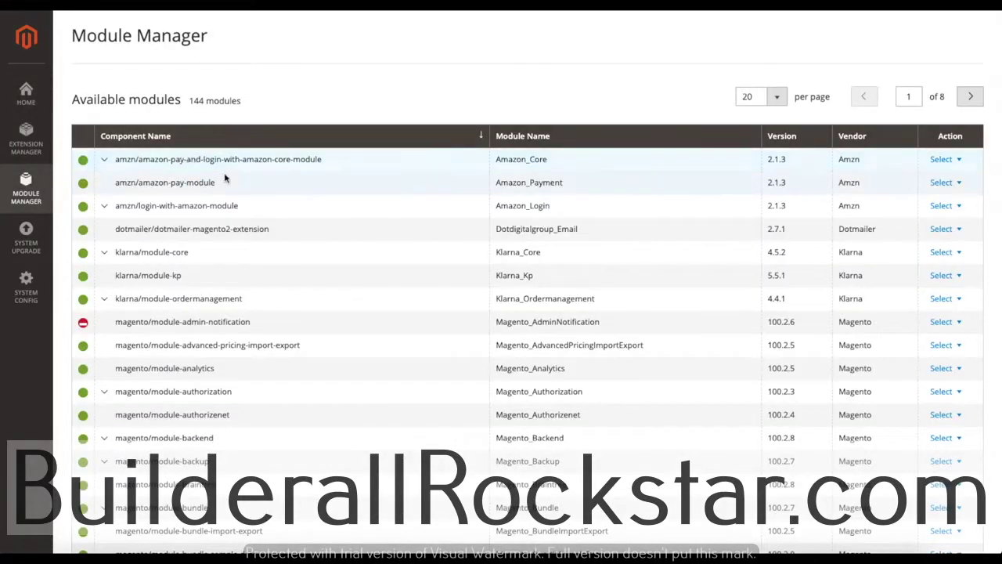
{"action": "scroll", "coordinate": [225, 179], "scroll_direction": "down", "scroll_amount": 1}
{"action": "scroll", "coordinate": [225, 179], "scroll_direction": "down", "scroll_amount": 3}
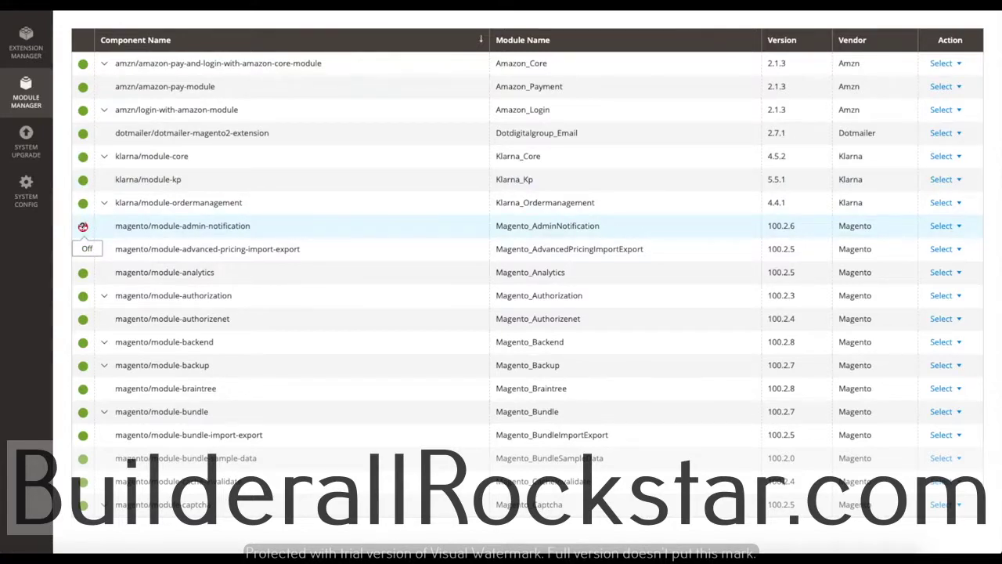
{"action": "scroll", "coordinate": [294, 226], "scroll_direction": "up", "scroll_amount": 2}
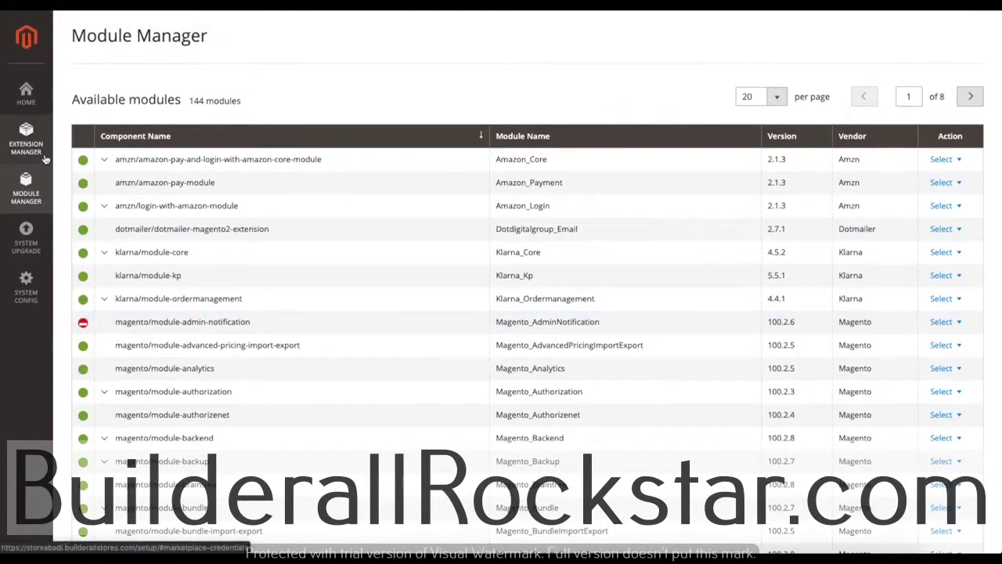
Open the Extension Manager and look through the list of installed extensions.
{"action": "left_click", "coordinate": [26, 141]}
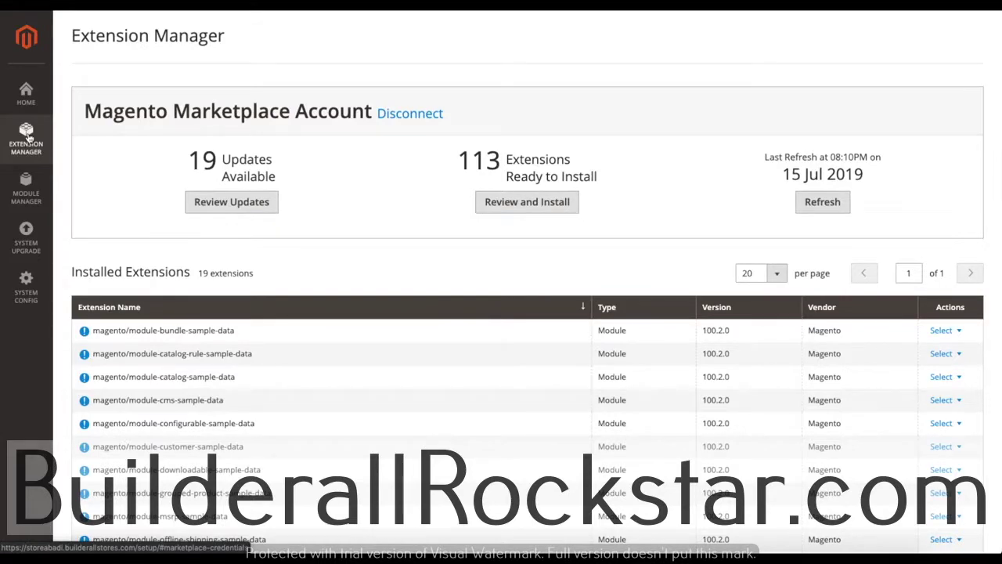
{"action": "scroll", "coordinate": [320, 262], "scroll_direction": "down", "scroll_amount": 3}
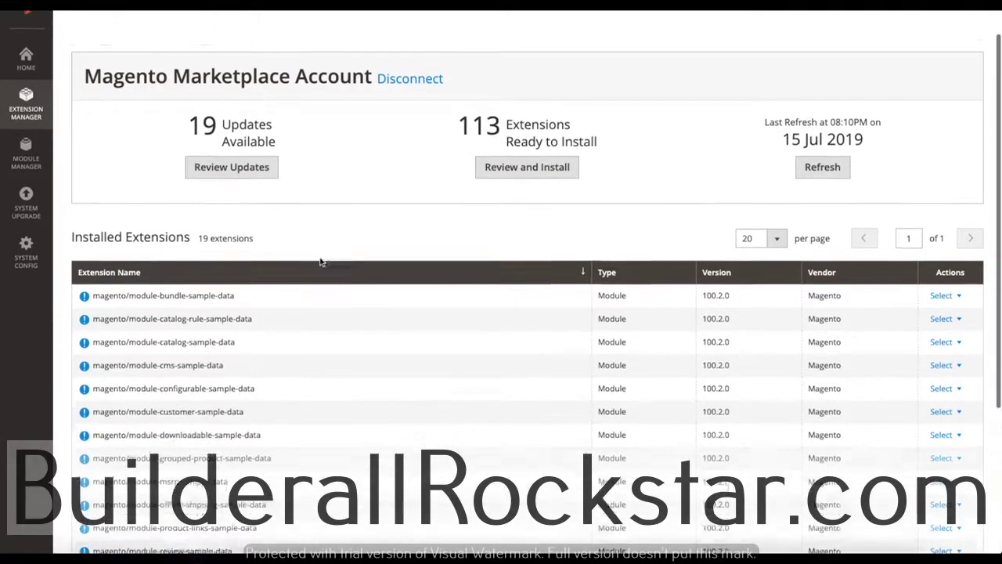
{"action": "scroll", "coordinate": [226, 228], "scroll_direction": "down", "scroll_amount": 2}
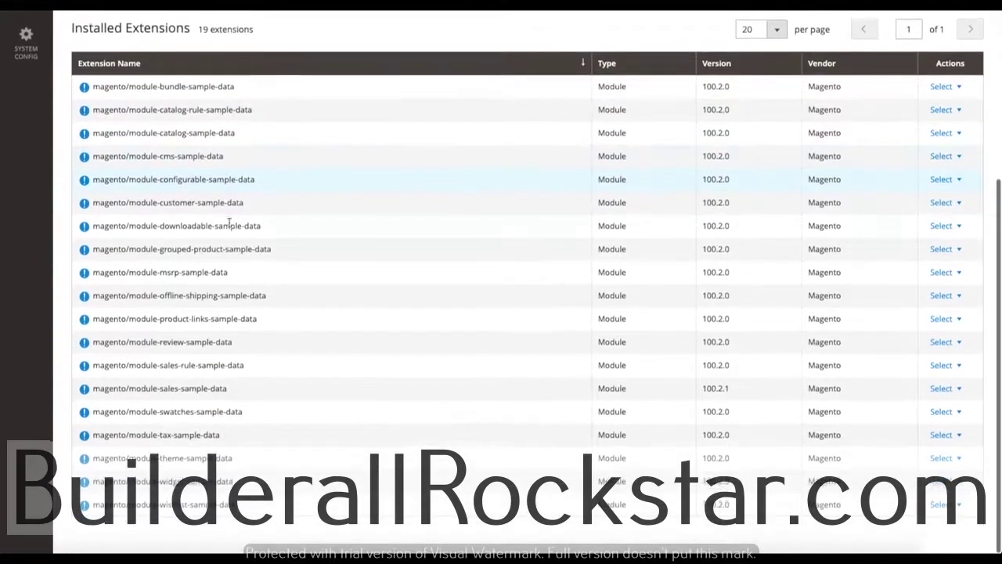
{"action": "scroll", "coordinate": [254, 230], "scroll_direction": "up", "scroll_amount": 2}
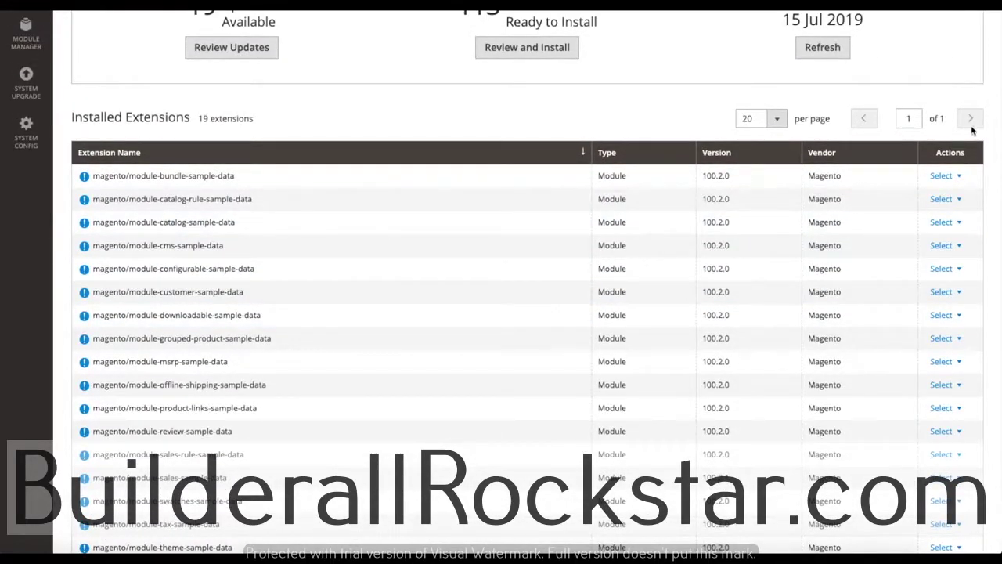
{"action": "scroll", "coordinate": [508, 224], "scroll_direction": "down", "scroll_amount": 2}
{"action": "scroll", "coordinate": [477, 226], "scroll_direction": "up", "scroll_amount": 4}
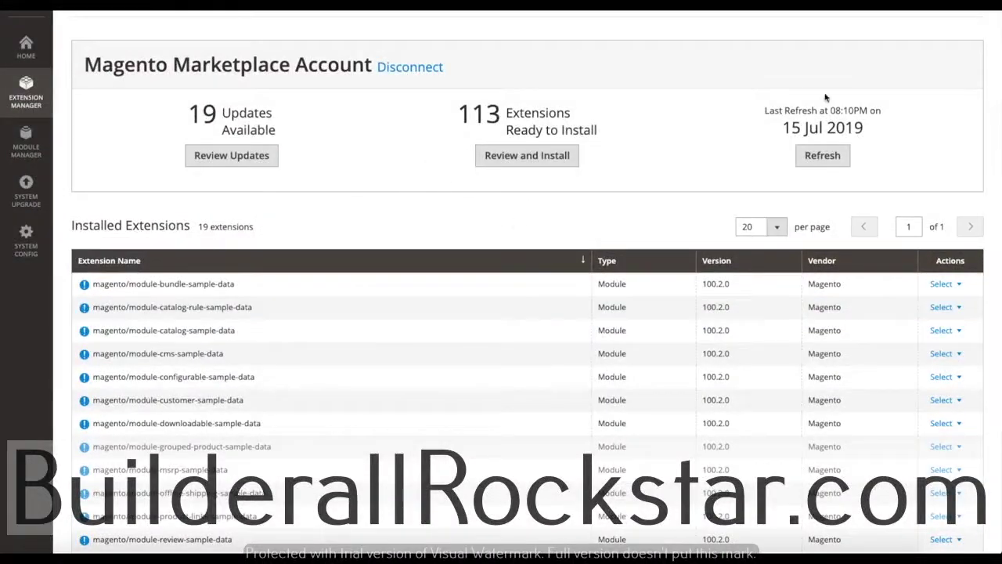
Refresh the Magento Marketplace account data in the Extension Manager and check the installed extensions list.
{"action": "left_click", "coordinate": [822, 156]}
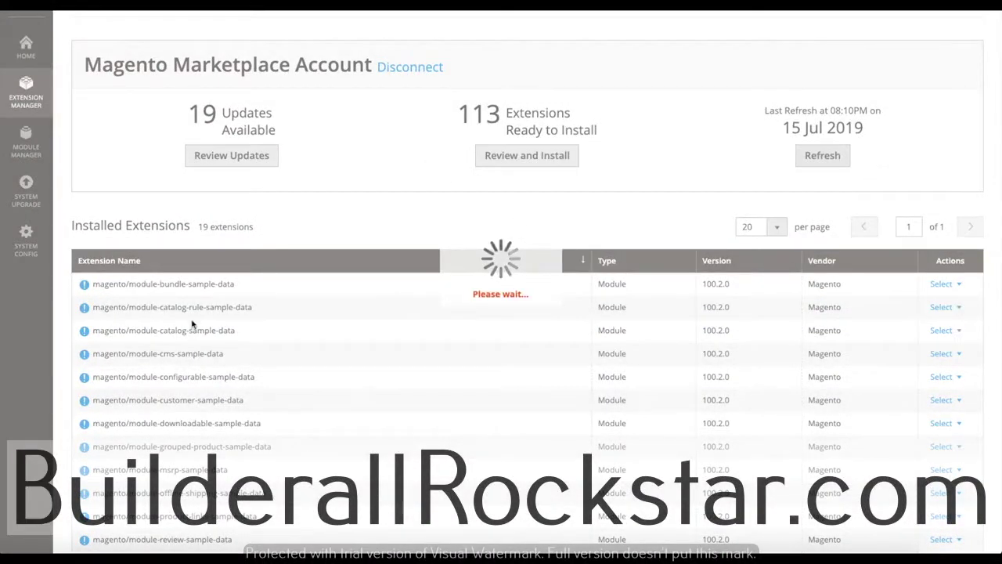
{"action": "scroll", "coordinate": [272, 295], "scroll_direction": "down", "scroll_amount": 5}
{"action": "scroll", "coordinate": [273, 293], "scroll_direction": "up", "scroll_amount": 6}
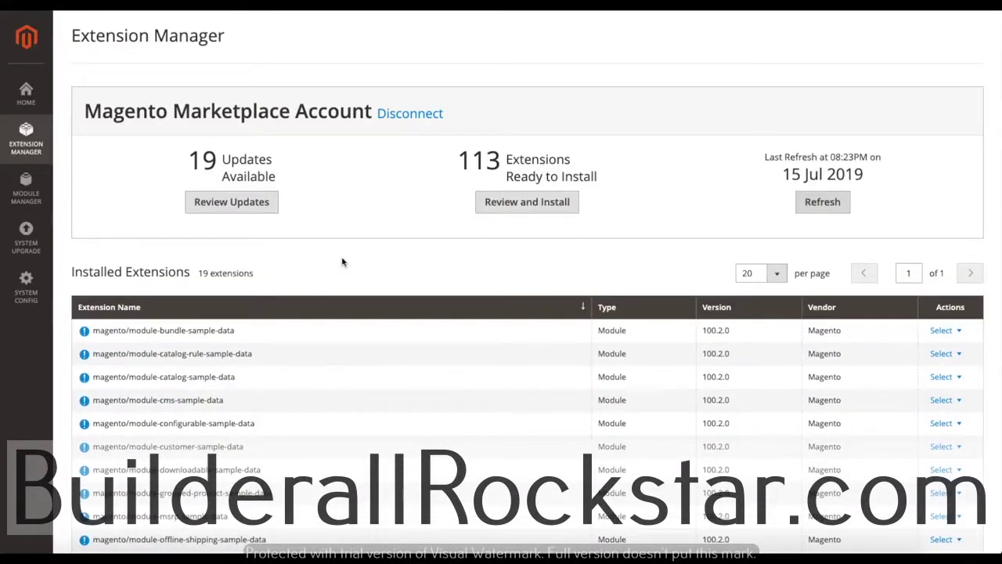